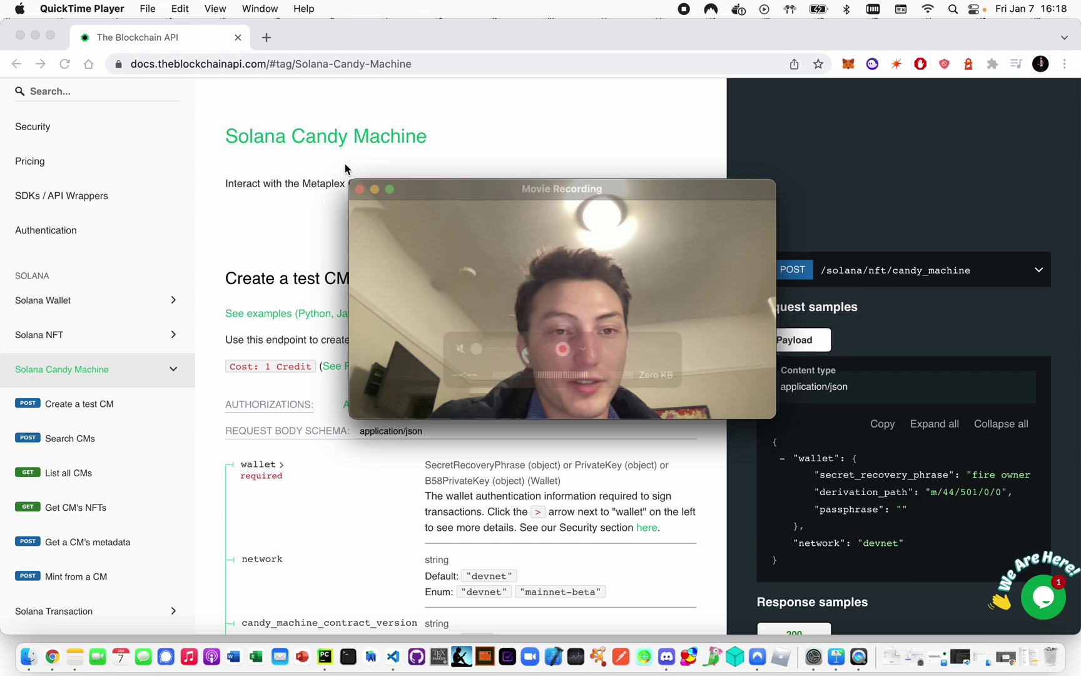
Load metaplex.com in a new tab and follow Fork on Github to the metaplex-foundation/metaplex repo.
{"action": "left_click", "coordinate": [249, 187]}
{"action": "key", "text": "super+t"}
{"action": "type", "text": "metapl"}
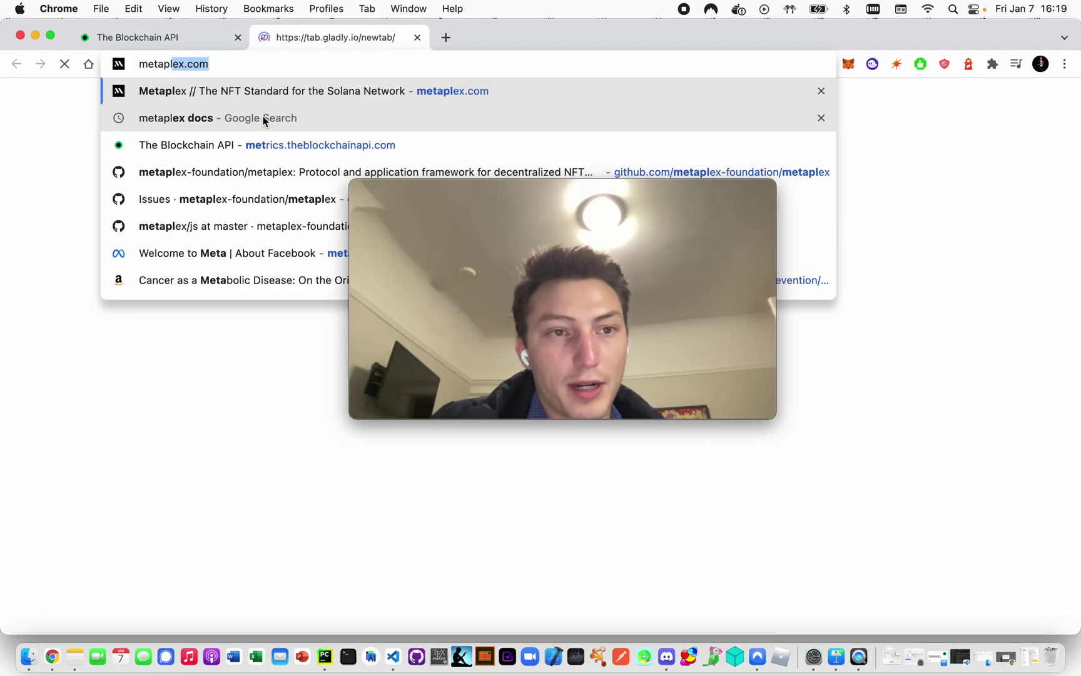
{"action": "key", "text": "Return"}
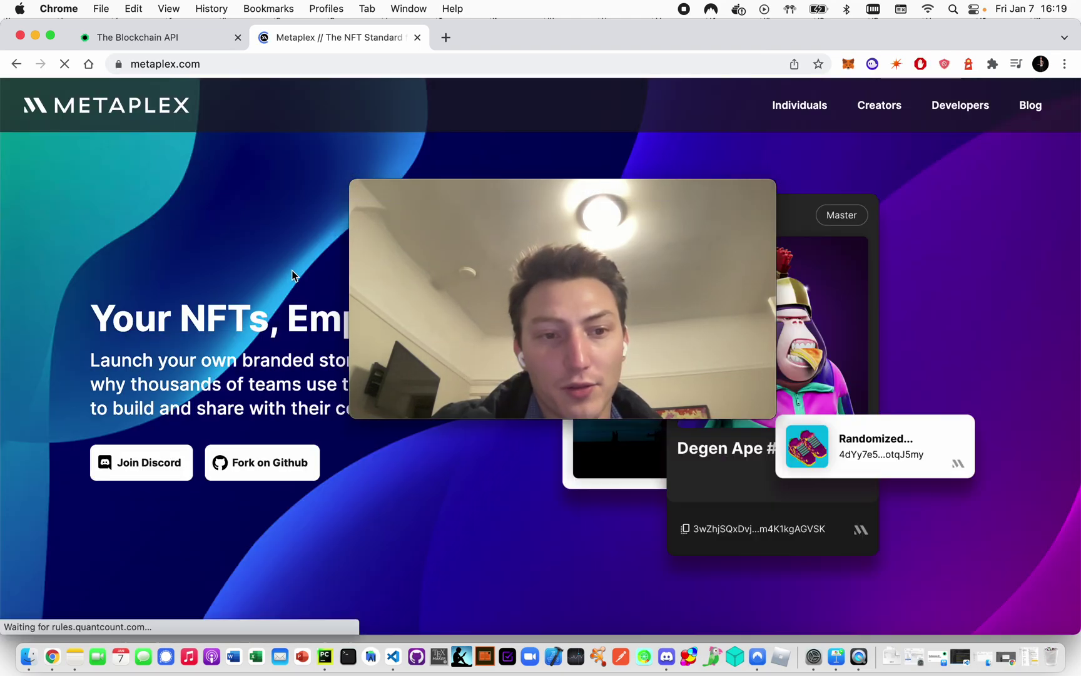
{"action": "scroll", "coordinate": [292, 274], "scroll_direction": "down", "scroll_amount": 3}
{"action": "scroll", "coordinate": [291, 274], "scroll_direction": "down", "scroll_amount": 2}
{"action": "scroll", "coordinate": [291, 274], "scroll_direction": "up", "scroll_amount": 1}
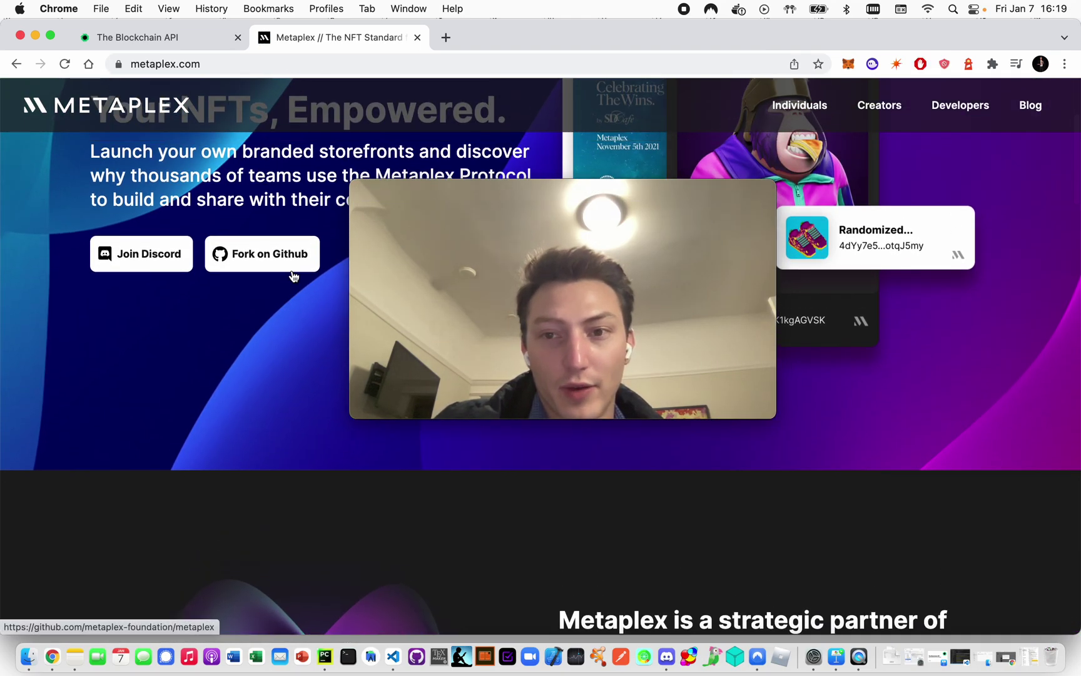
{"action": "scroll", "coordinate": [223, 360], "scroll_direction": "up", "scroll_amount": 4}
{"action": "left_click", "coordinate": [241, 466]}
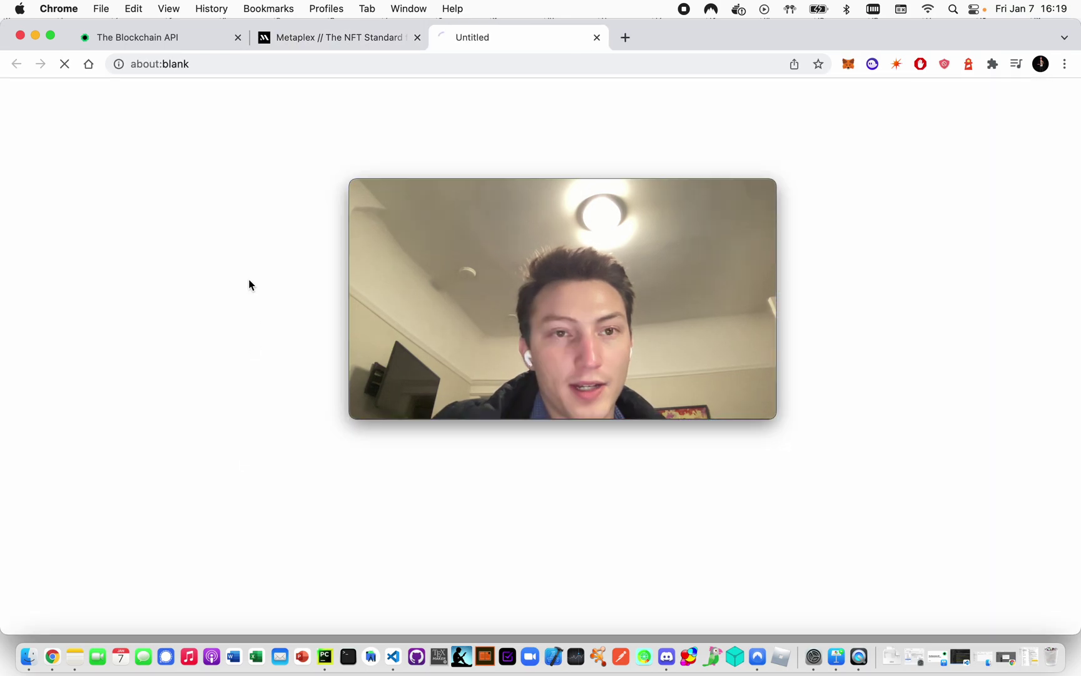
Close the Metaplex tab, load docs.metaplex.com and open Candy Machine v2's '1. Getting Started' guide.
{"action": "left_click", "coordinate": [417, 38]}
{"action": "scroll", "coordinate": [249, 371], "scroll_direction": "down", "scroll_amount": 3}
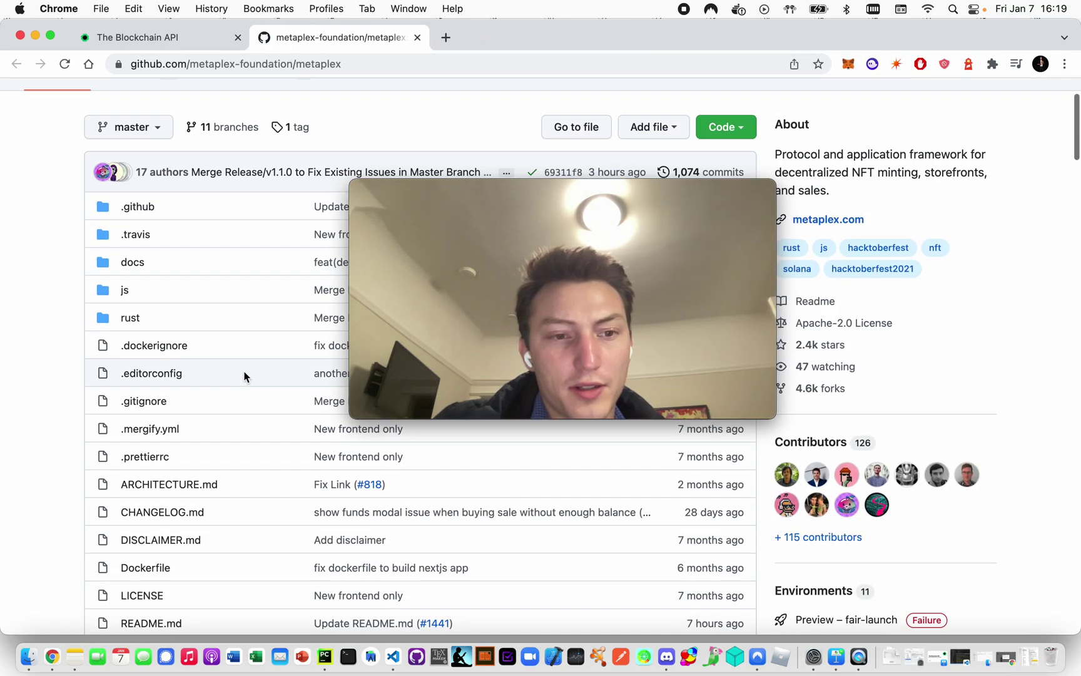
{"action": "scroll", "coordinate": [233, 313], "scroll_direction": "up", "scroll_amount": 3}
{"action": "left_click", "coordinate": [310, 63]}
{"action": "type", "text": "docs."}
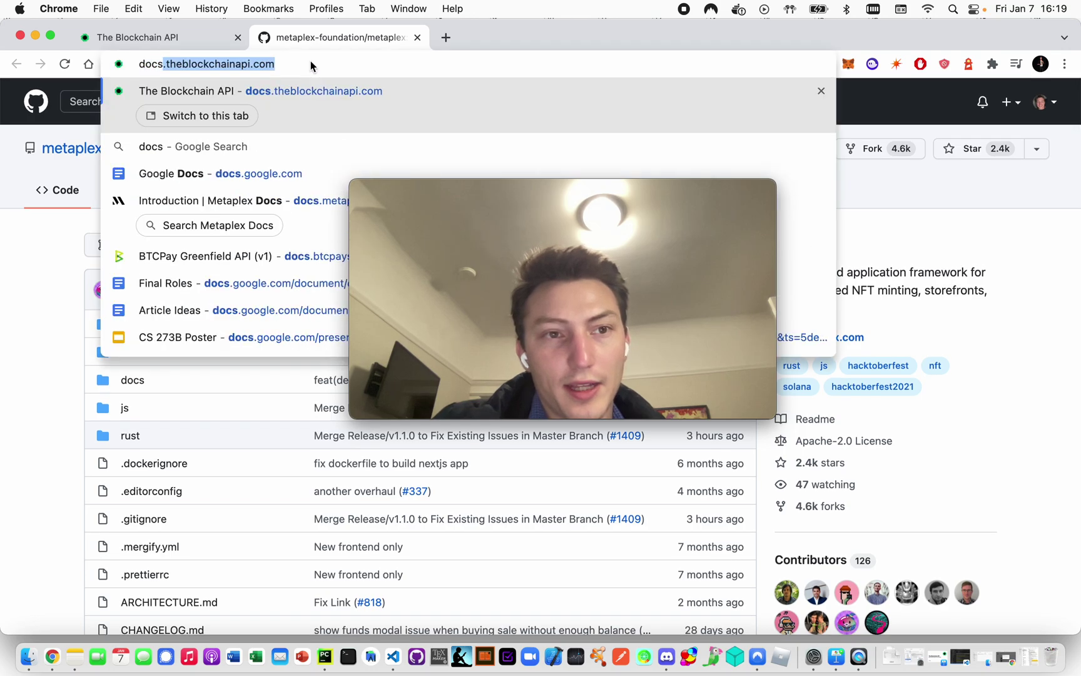
{"action": "type", "text": "t"}
{"action": "key", "text": "BackSpace"}
{"action": "key", "text": "BackSpace"}
{"action": "type", "text": "metaplex"}
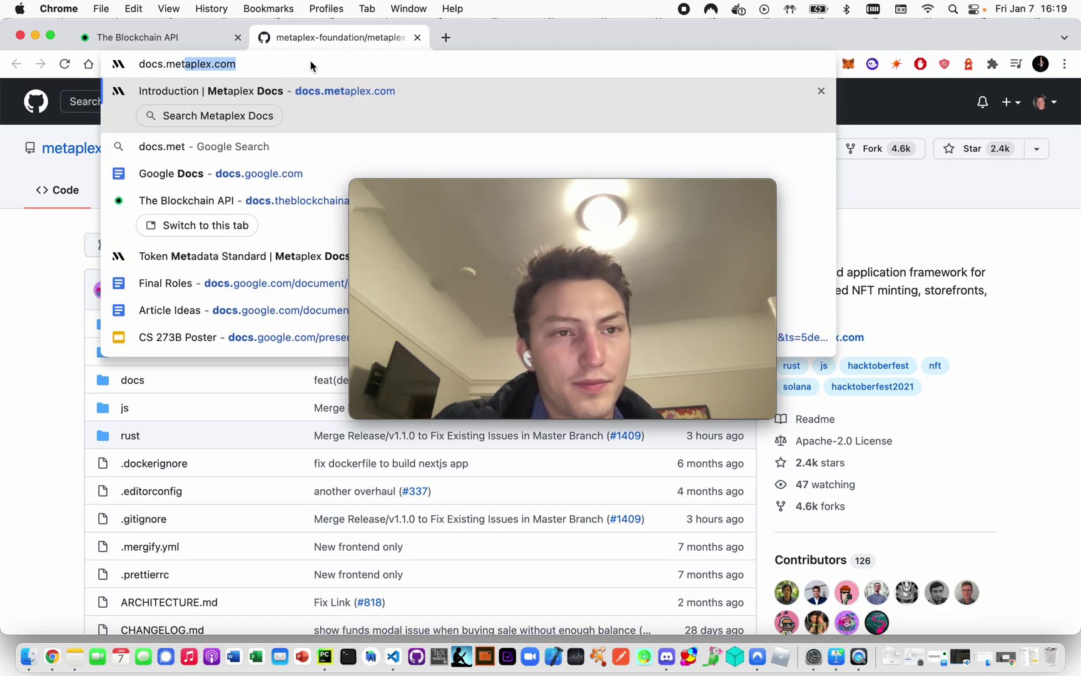
{"action": "key", "text": "Return"}
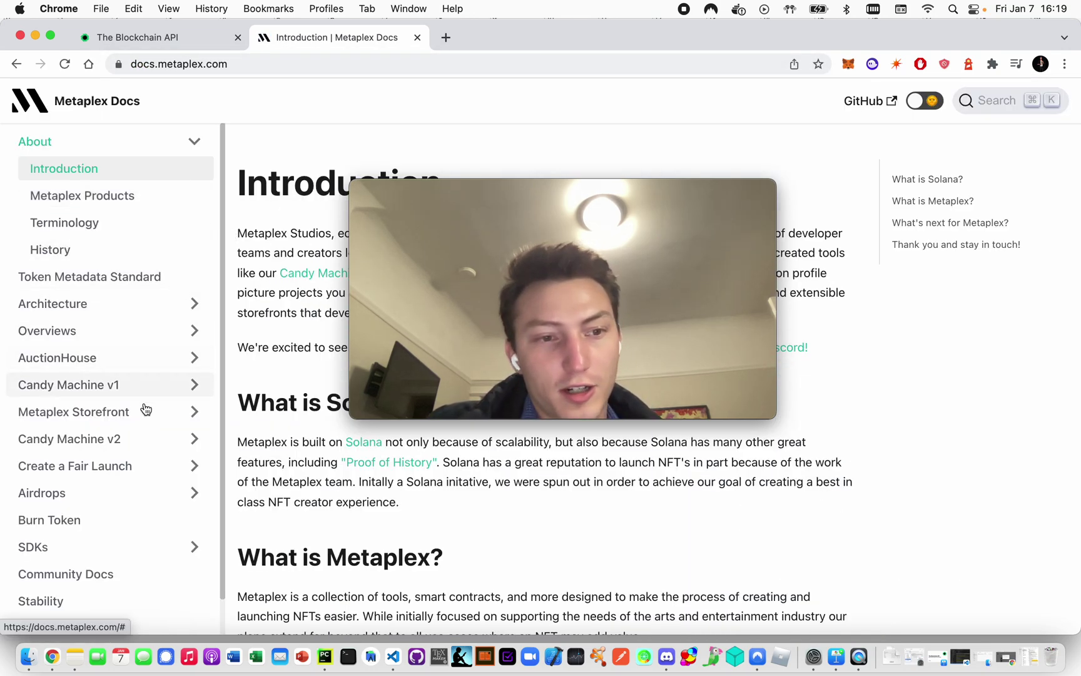
{"action": "left_click", "coordinate": [146, 434]}
{"action": "scroll", "coordinate": [145, 413], "scroll_direction": "down", "scroll_amount": 1}
{"action": "scroll", "coordinate": [135, 338], "scroll_direction": "down", "scroll_amount": 4}
{"action": "left_click", "coordinate": [127, 273]}
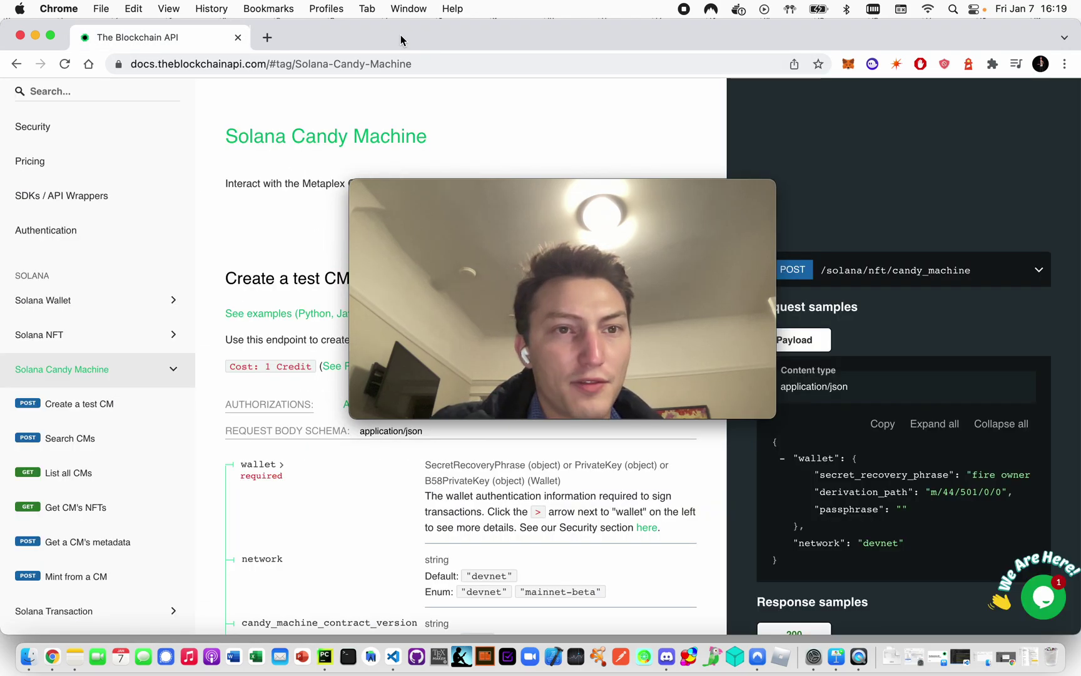
Close the Metaplex docs tab and view The Blockchain API's List all CMs endpoint page.
{"action": "left_click", "coordinate": [417, 37]}
{"action": "scroll", "coordinate": [112, 434], "scroll_direction": "down", "scroll_amount": 1}
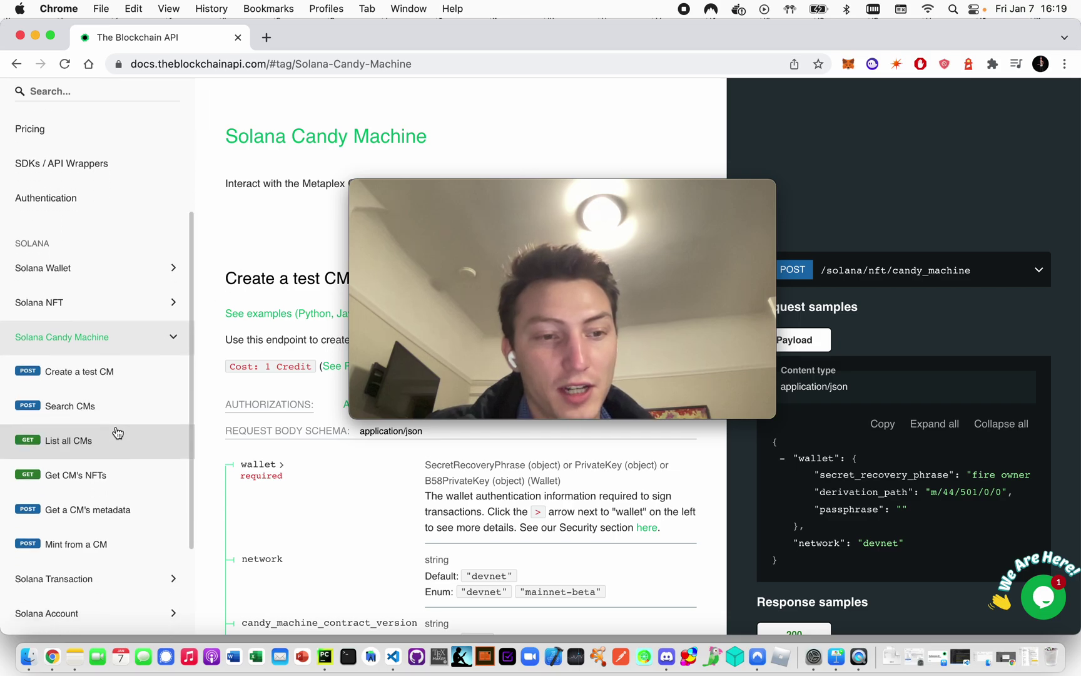
{"action": "left_click", "coordinate": [157, 455]}
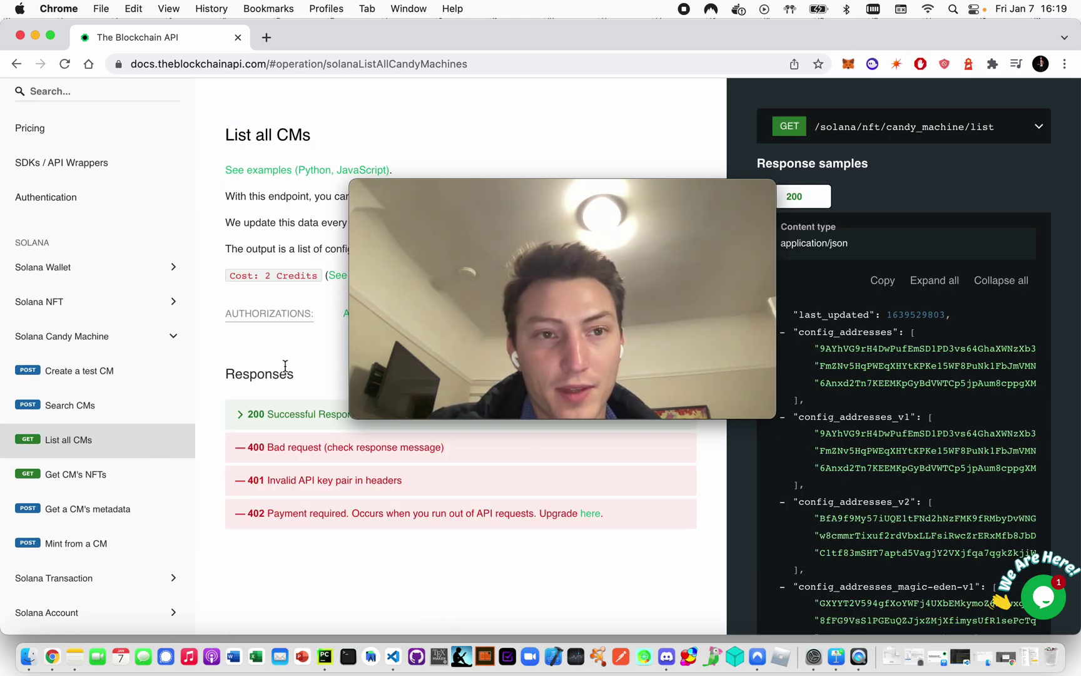
{"action": "left_click_drag", "start_coordinate": [256, 66], "coordinate": [201, 100]}
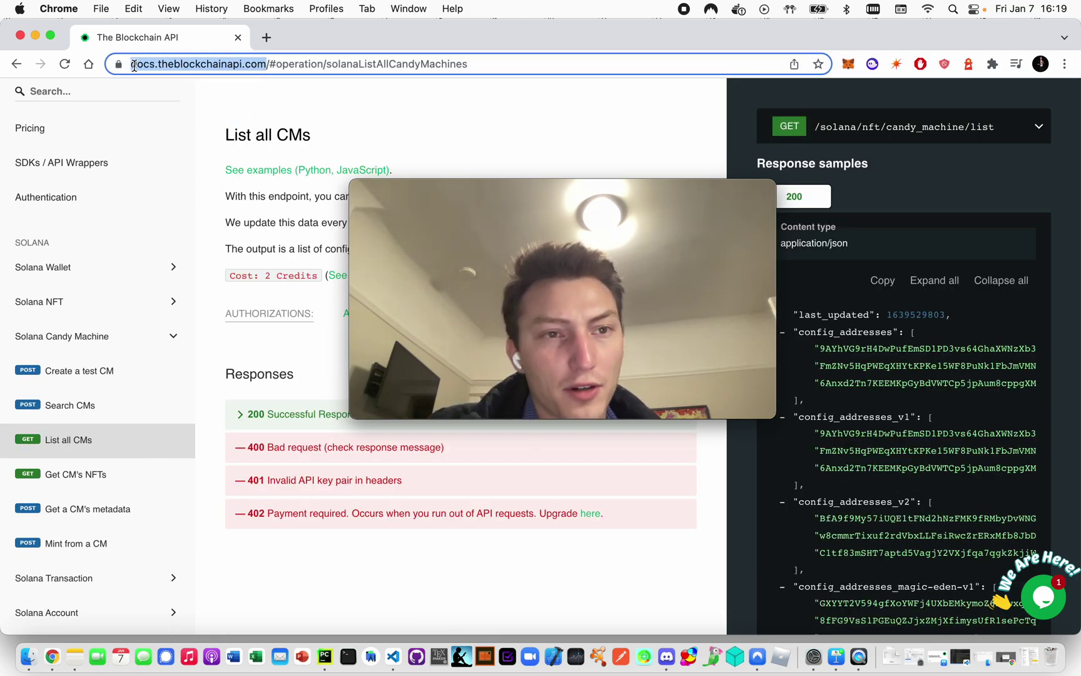
{"action": "left_click", "coordinate": [290, 236]}
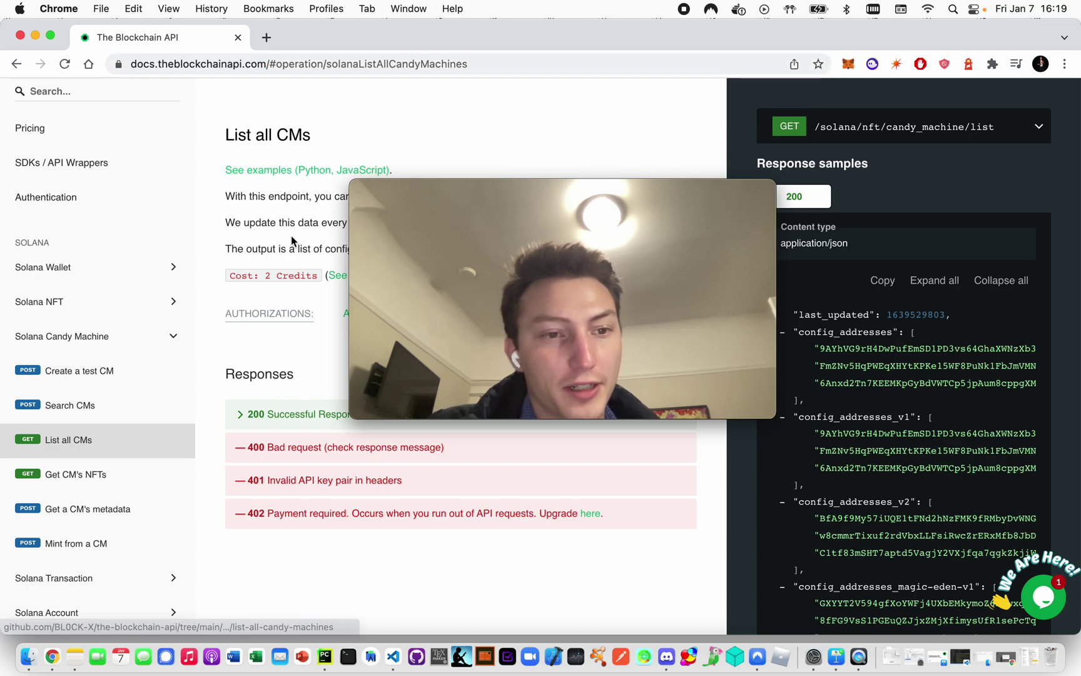
Browse the Search CMs, Create a test CM, Mint from a CM, metadata and NFTs endpoints, ending on List all CMs.
{"action": "left_click", "coordinate": [117, 420]}
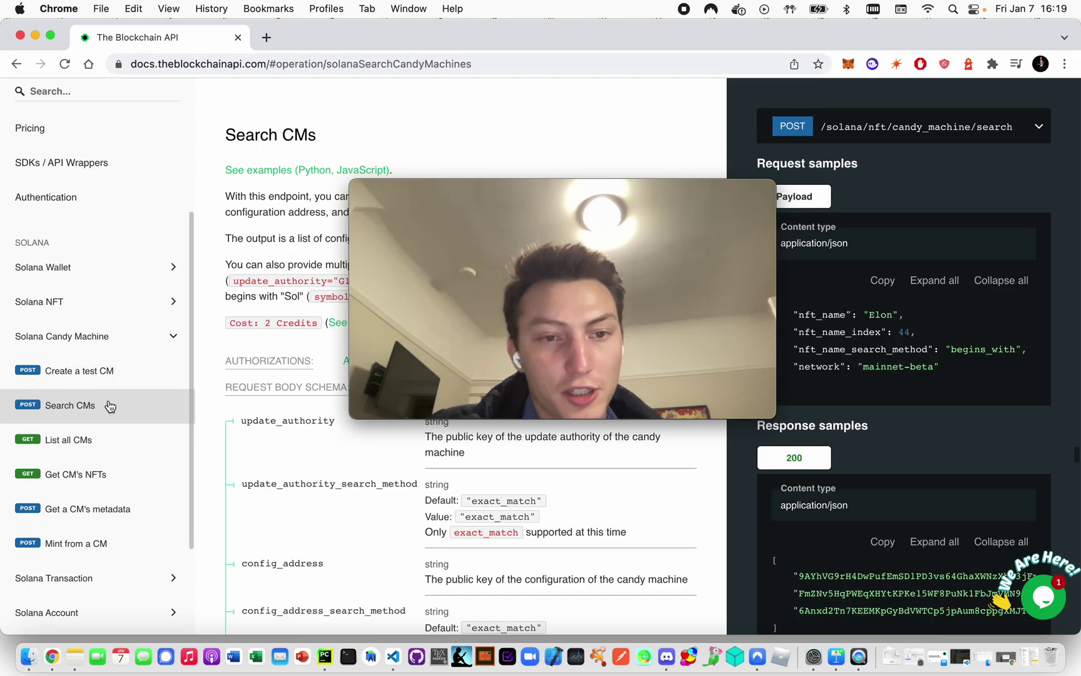
{"action": "left_click", "coordinate": [117, 376]}
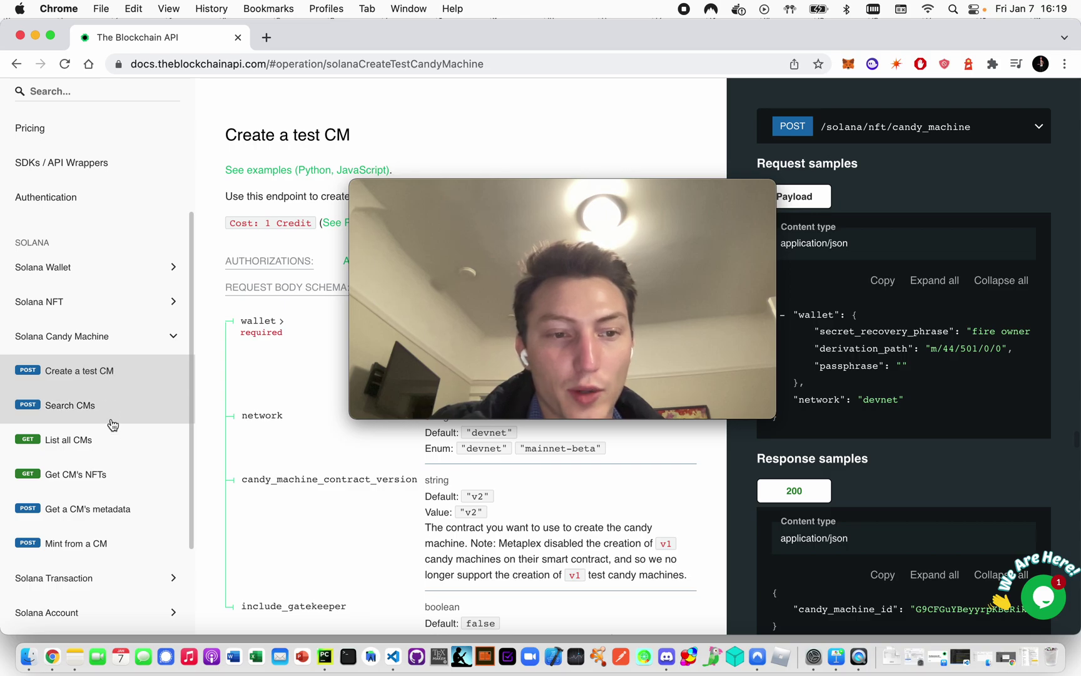
{"action": "left_click", "coordinate": [100, 446]}
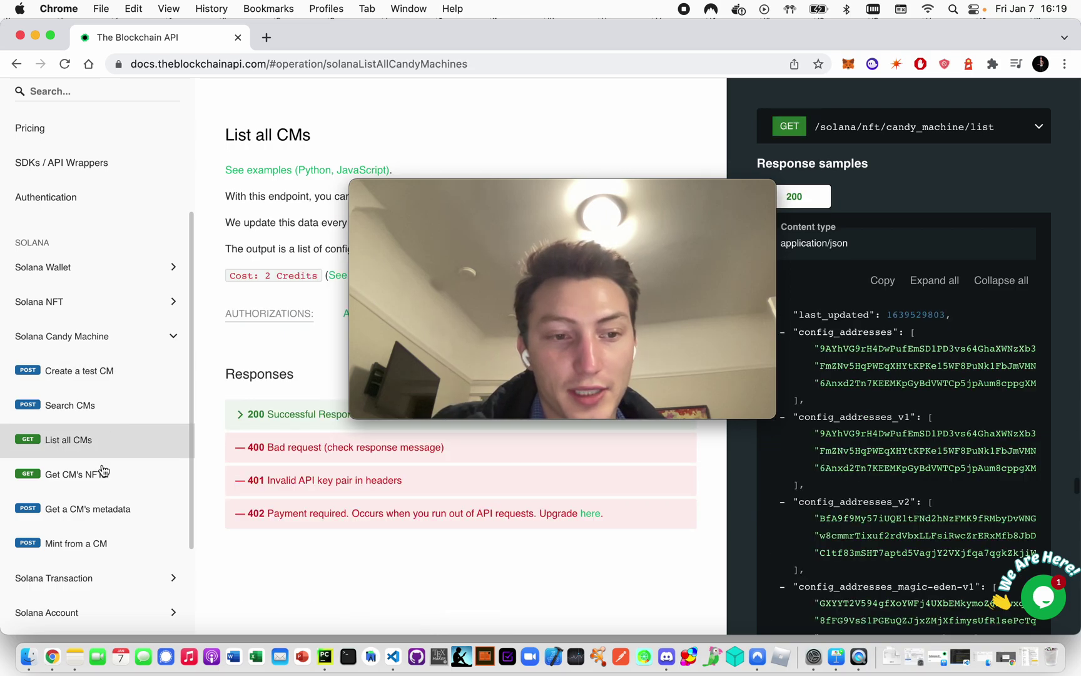
{"action": "left_click", "coordinate": [100, 538]}
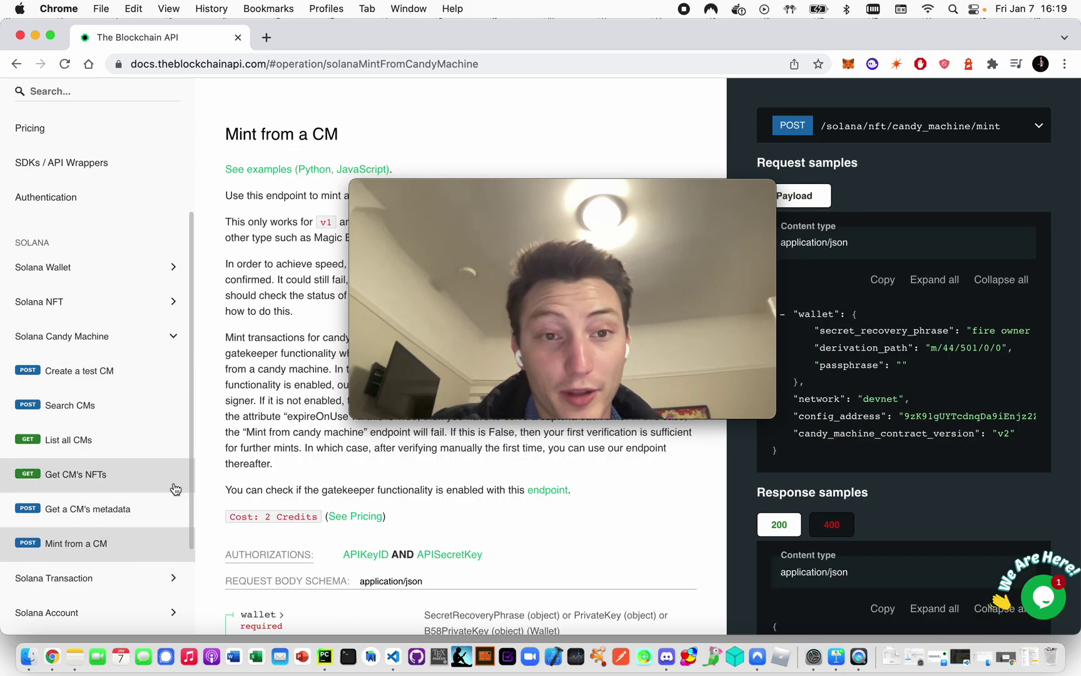
{"action": "left_click", "coordinate": [116, 511]}
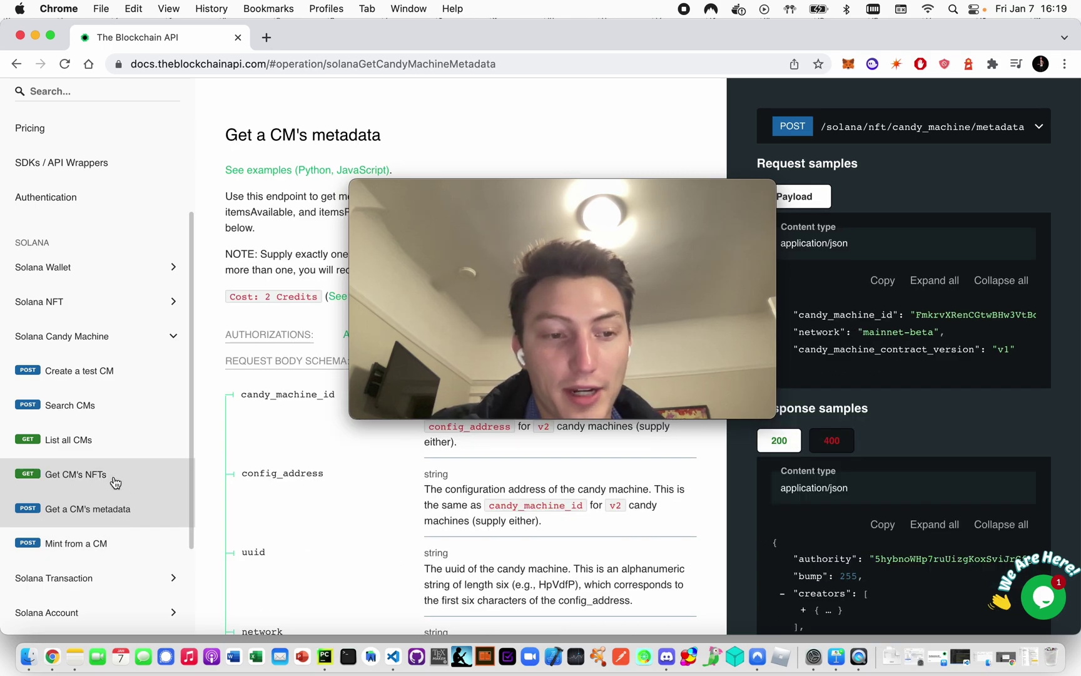
{"action": "left_click", "coordinate": [114, 478]}
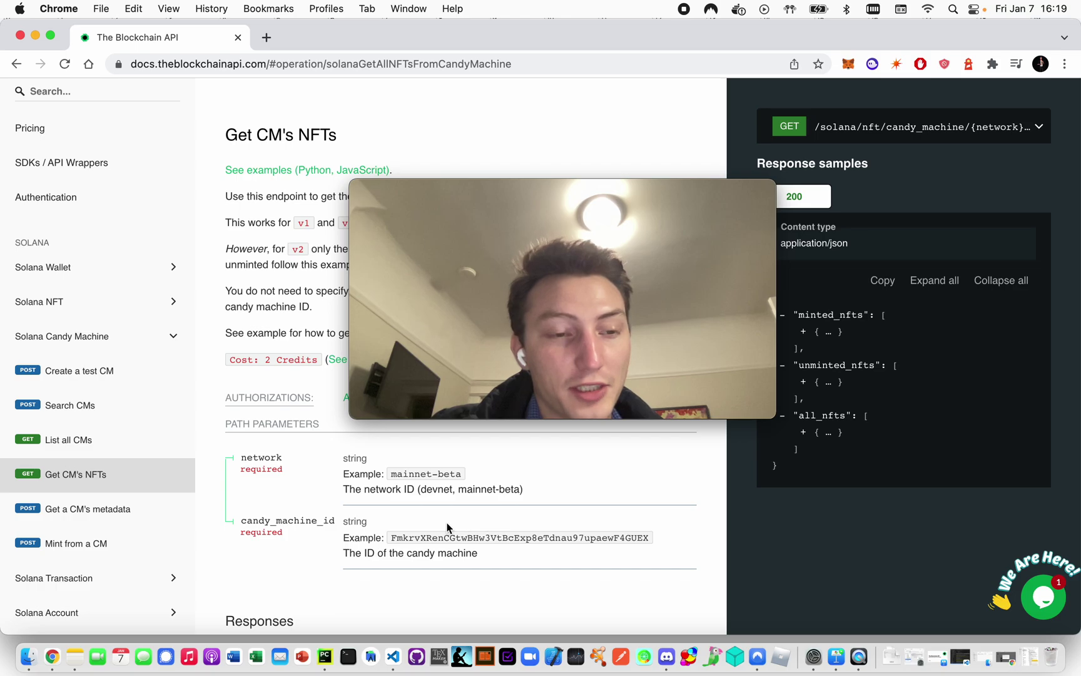
{"action": "left_click", "coordinate": [111, 440]}
{"action": "scroll", "coordinate": [189, 455], "scroll_direction": "down", "scroll_amount": 2}
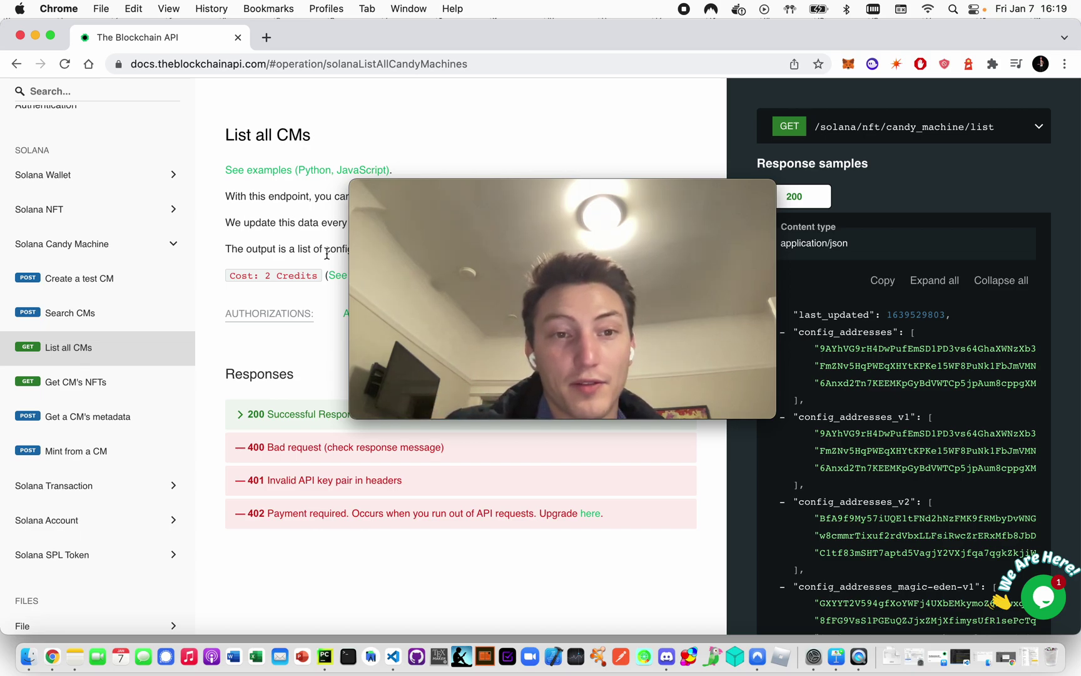
Highlight the 15-minute data update sentence, then open the Solana Transaction details section.
{"action": "left_click_drag", "start_coordinate": [381, 225], "coordinate": [522, 303]}
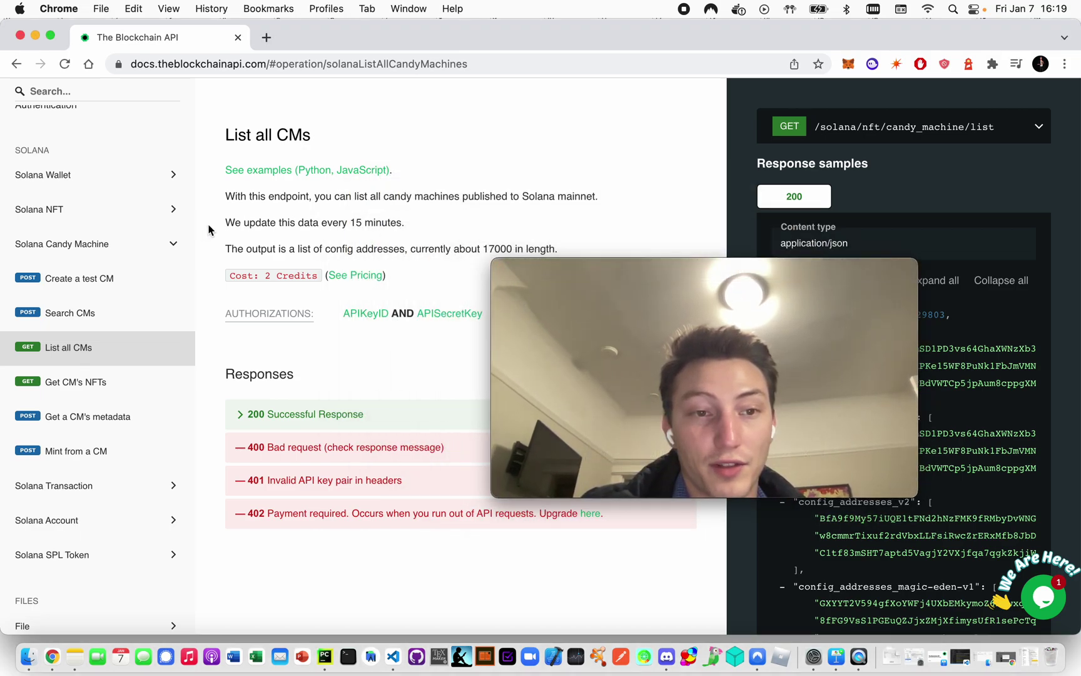
{"action": "left_click_drag", "start_coordinate": [217, 225], "coordinate": [389, 237]}
{"action": "left_click", "coordinate": [390, 237]}
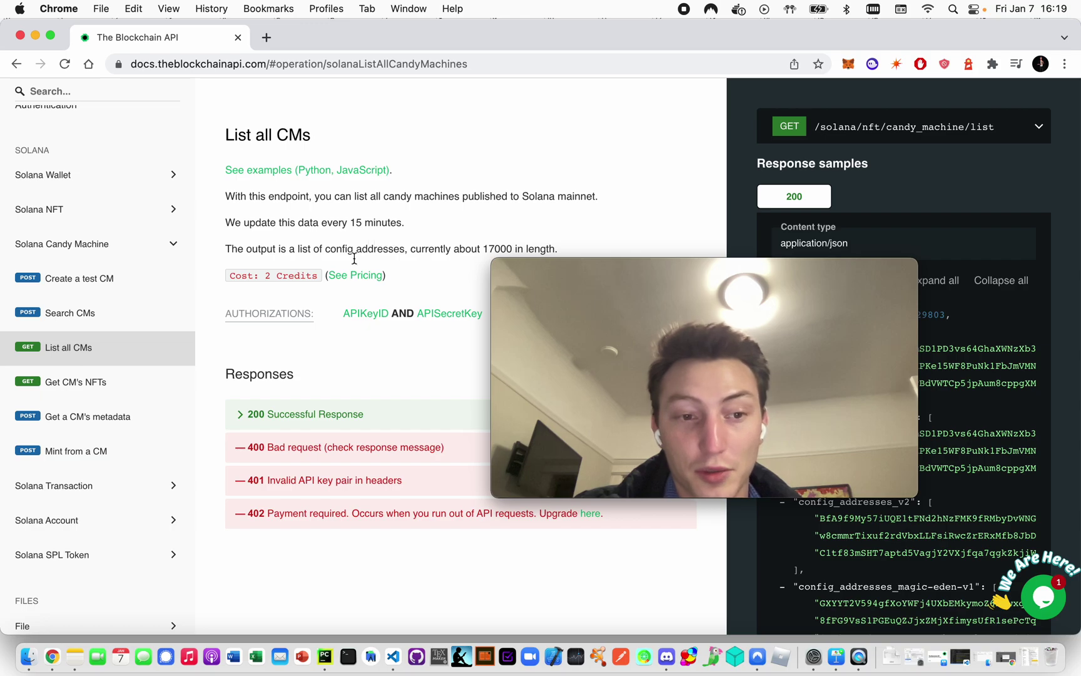
{"action": "left_click", "coordinate": [146, 486]}
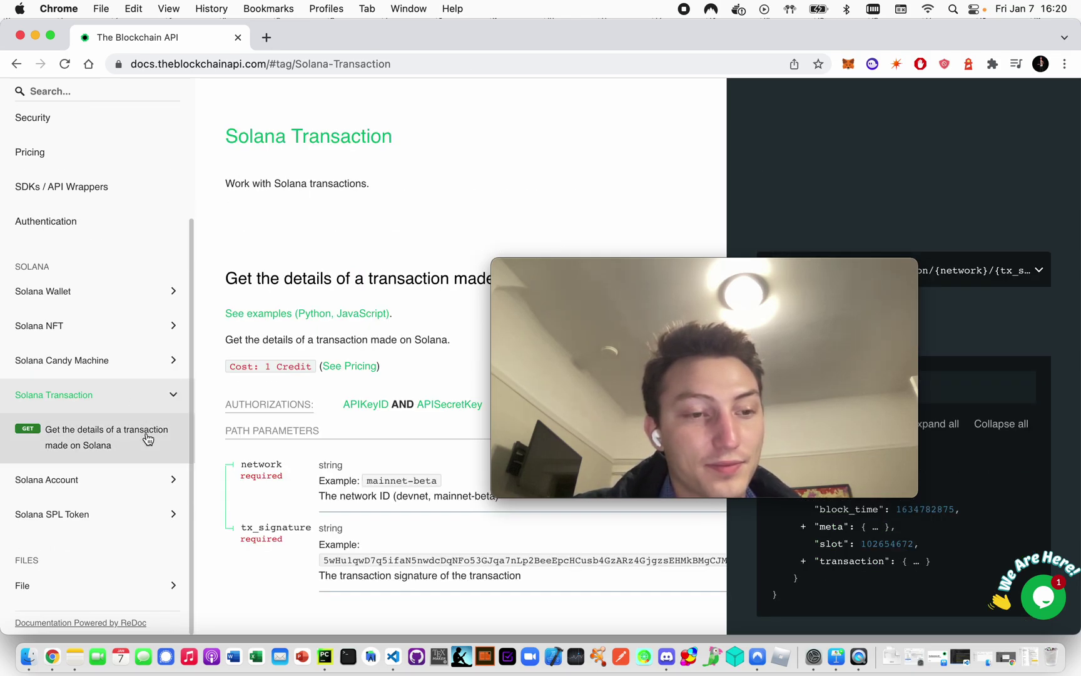